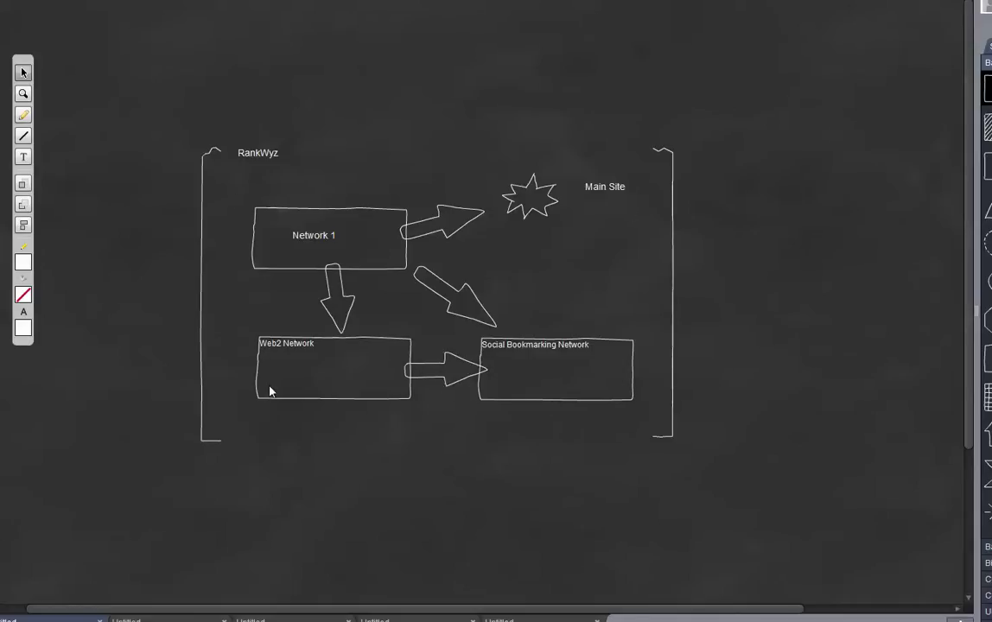
# Show the second Untitled diagram, where an RSS Monitor feeds Main Site content into Network 1.
pyautogui.click(168, 617)
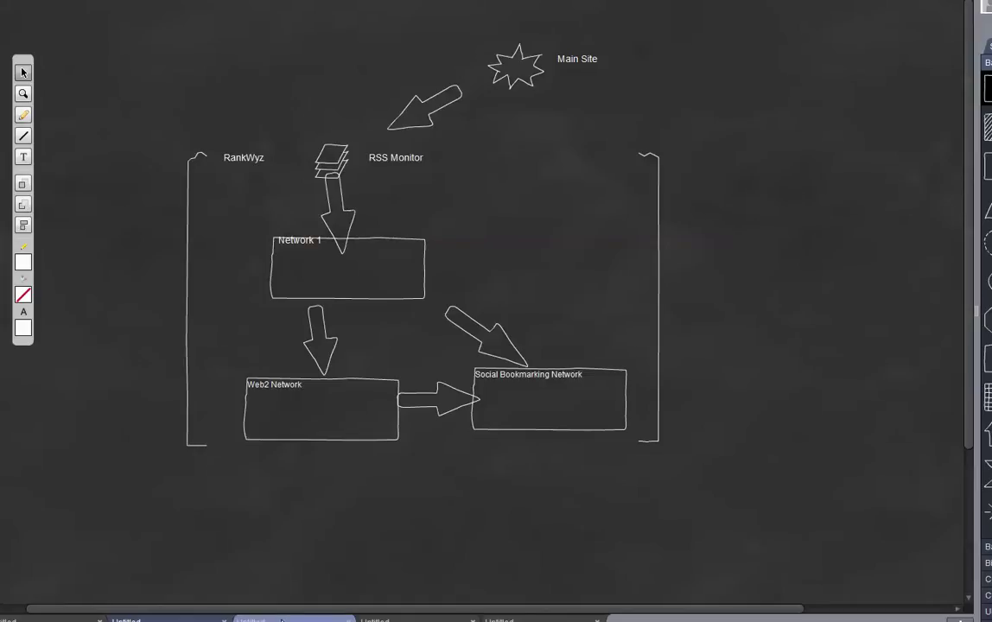
# Show the star diagram of seven high authority, social profile and press release sources linking to Main Site.
pyautogui.click(281, 619)
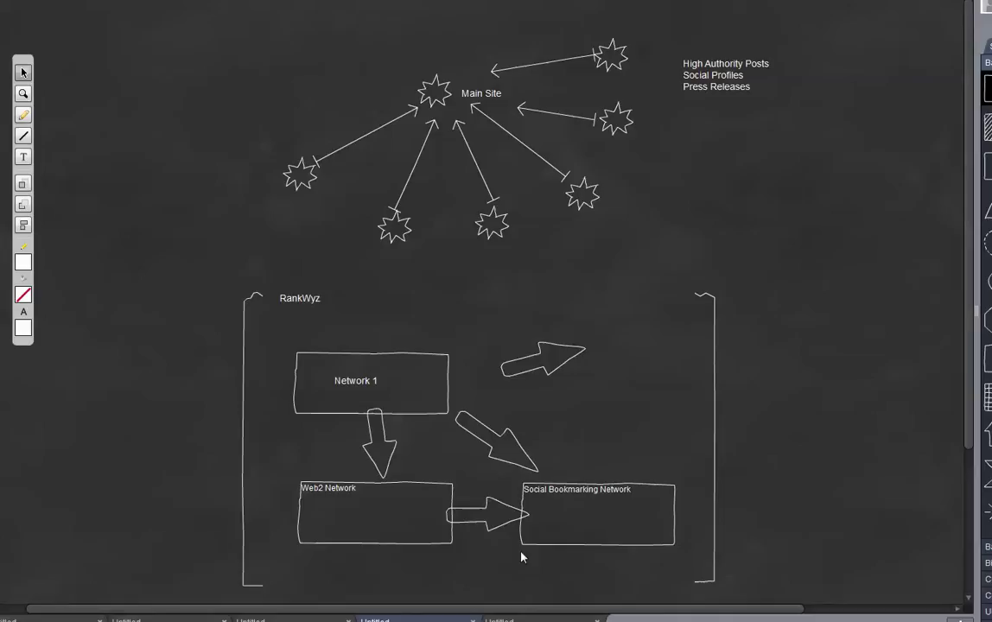
# Show the AHrefs, Majestic and Backlink Monitor diagram tab in the whiteboard app.
pyautogui.click(542, 620)
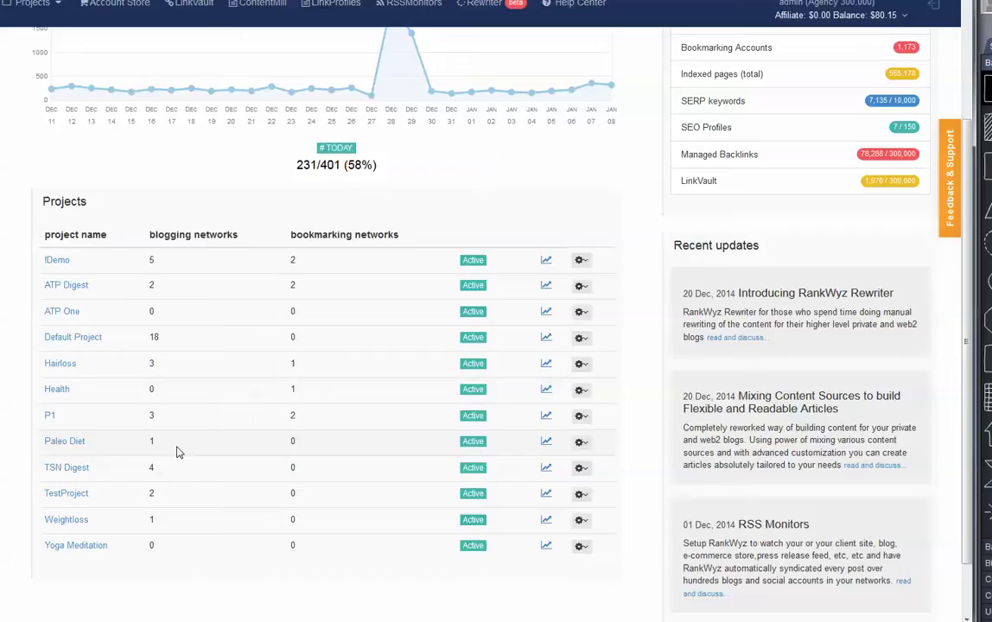
# Open the TSN Digest project overview, dismissing the New Website form without adding a site.
pyautogui.click(69, 467)
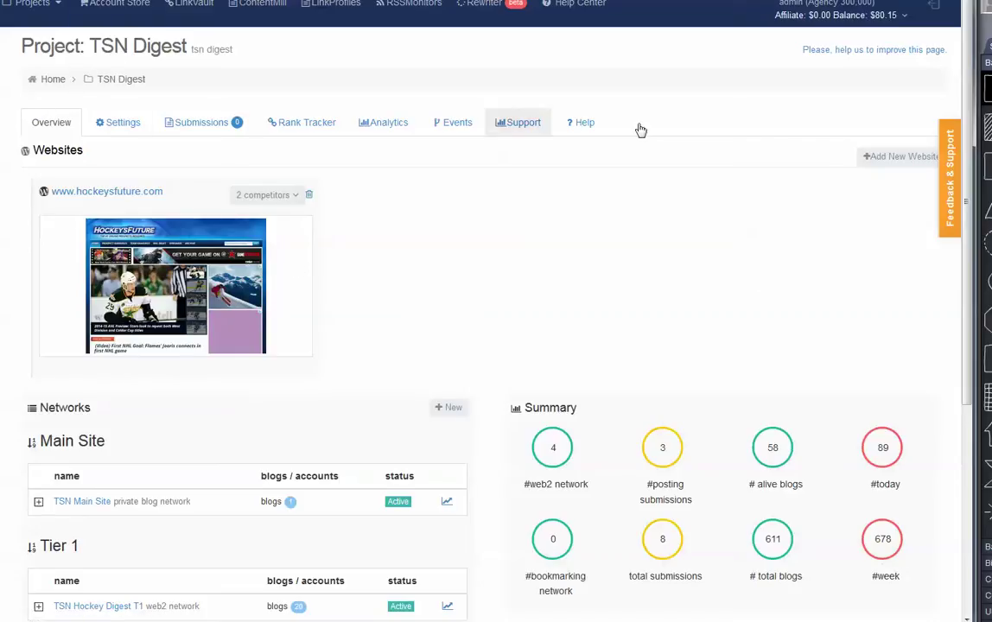
pyautogui.click(889, 163)
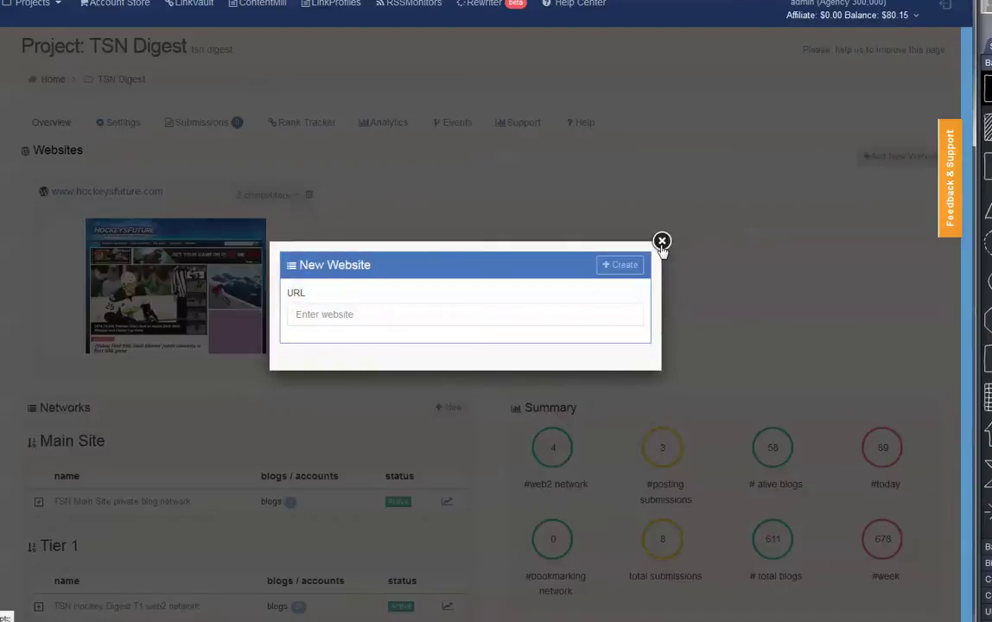
pyautogui.click(661, 241)
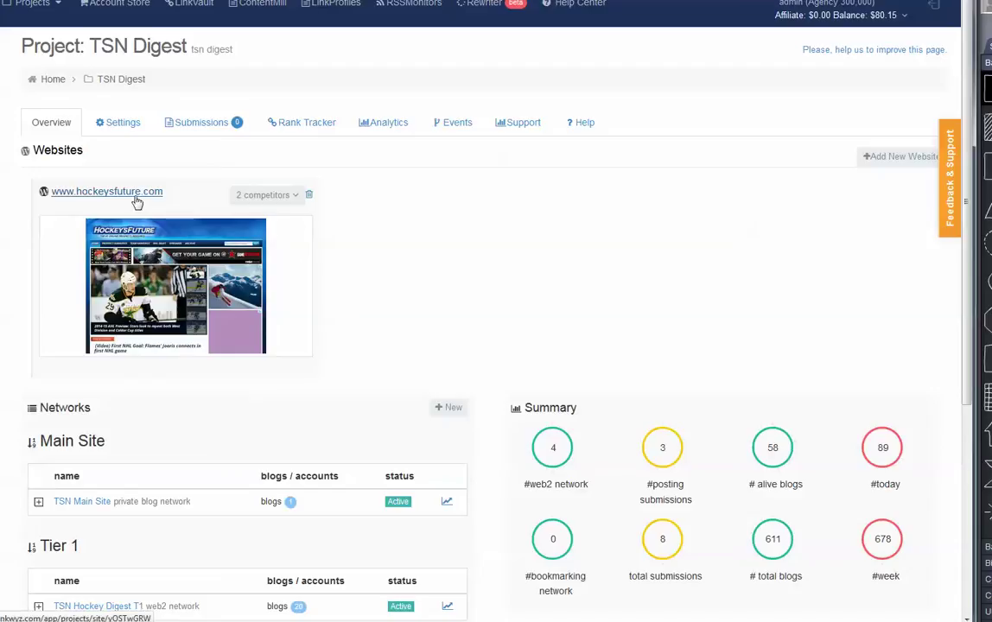
pyautogui.click(156, 273)
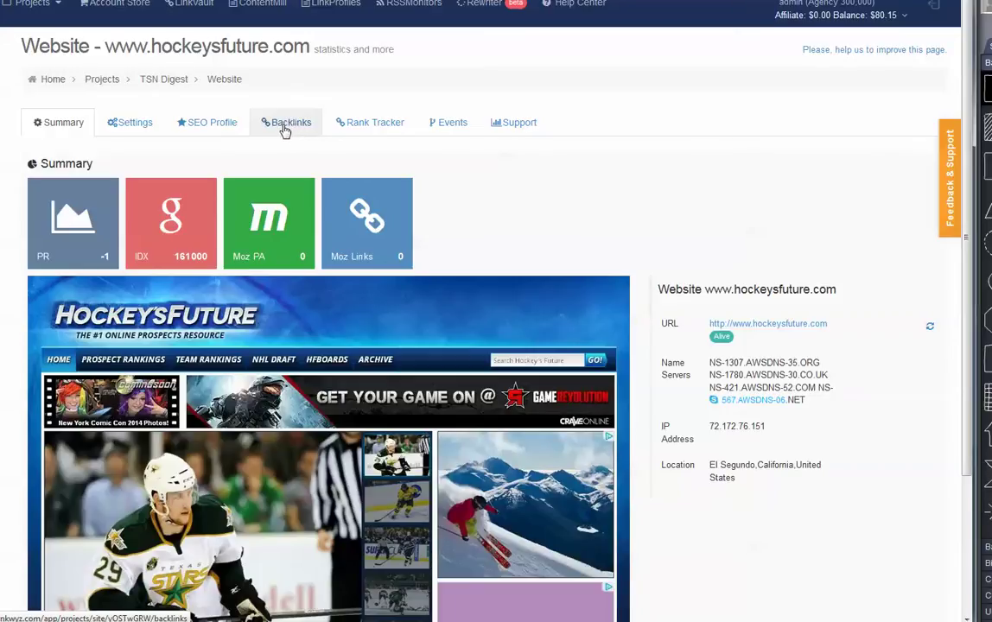
pyautogui.click(296, 130)
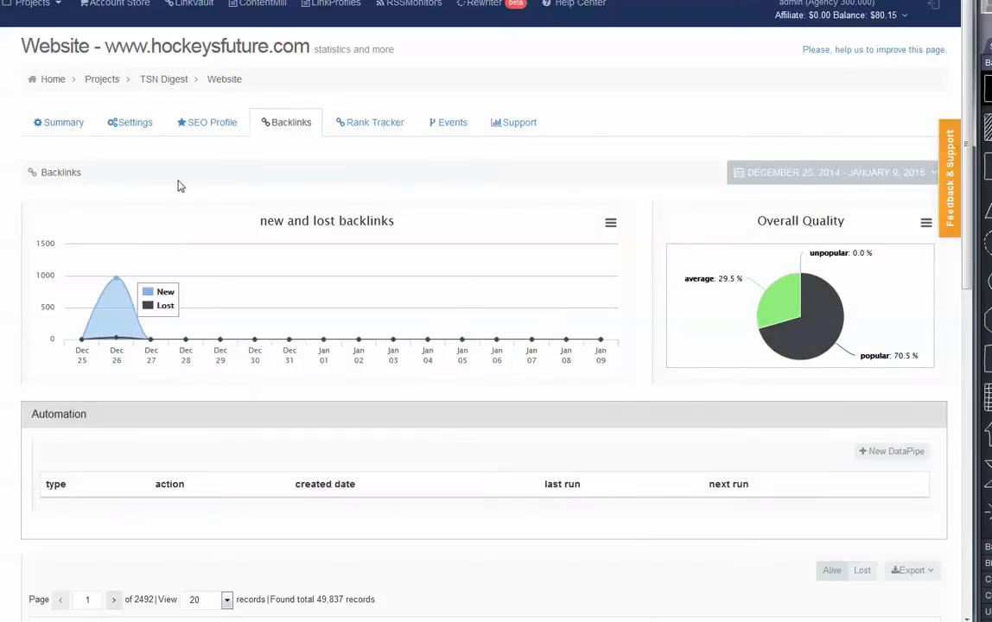
pyautogui.scroll(-3, 180, 186)
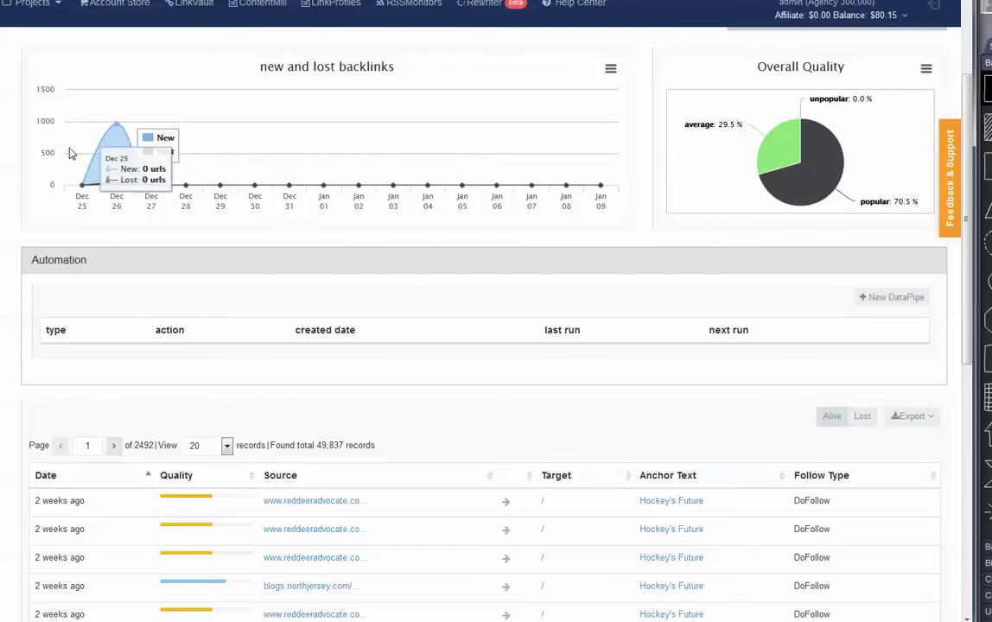
pyautogui.scroll(-3, 510, 187)
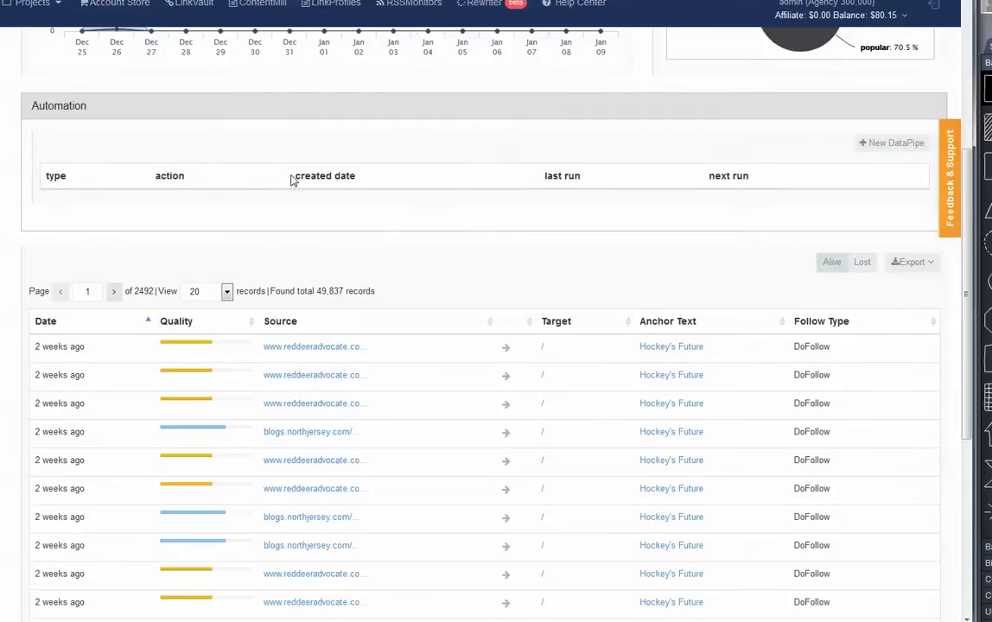
pyautogui.scroll(-3, 147, 256)
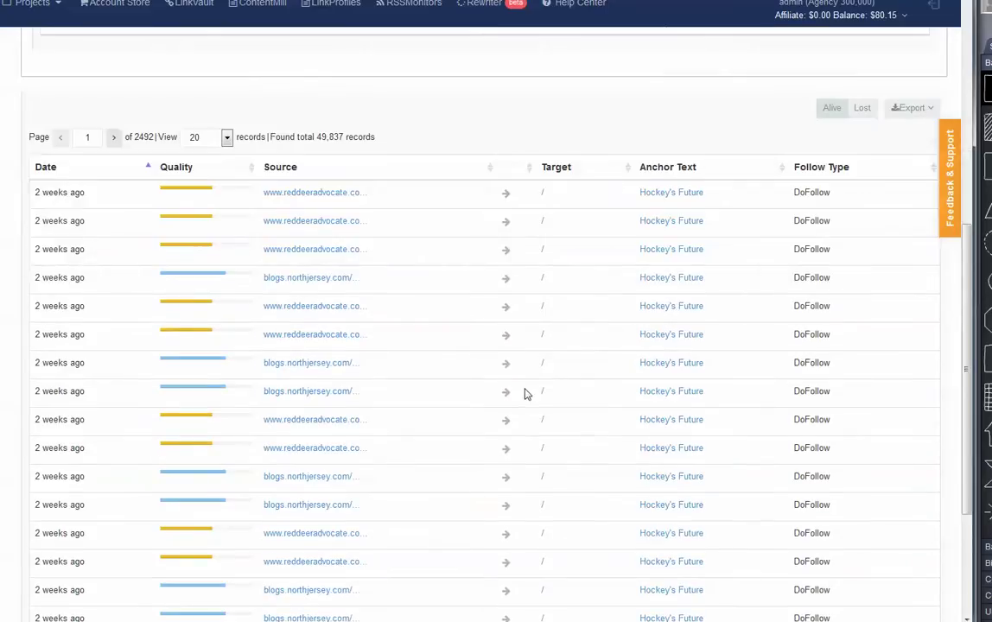
pyautogui.scroll(1, 514, 389)
pyautogui.scroll(3, 505, 387)
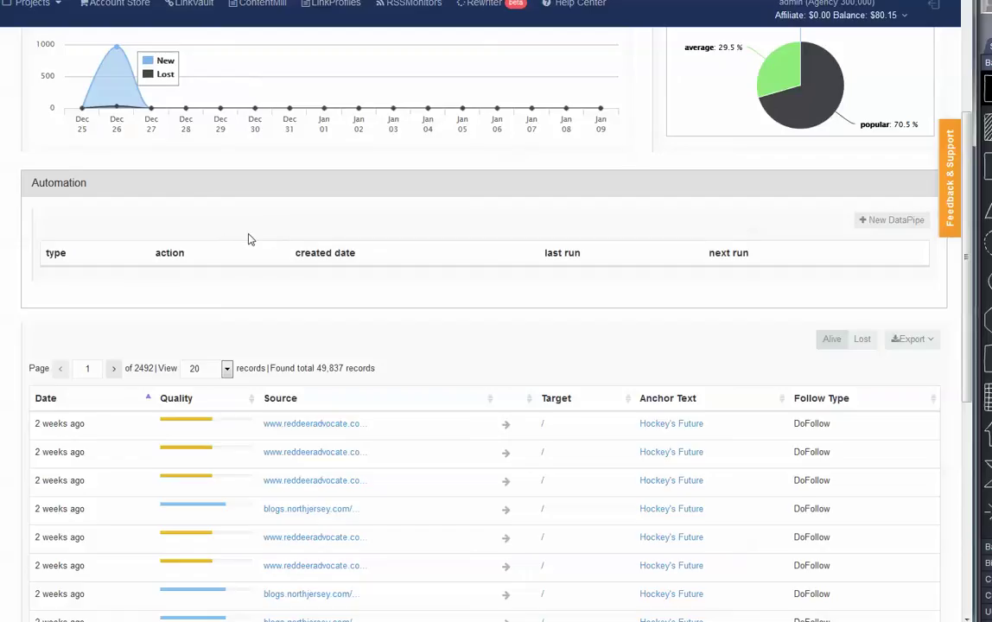
pyautogui.scroll(3, 483, 228)
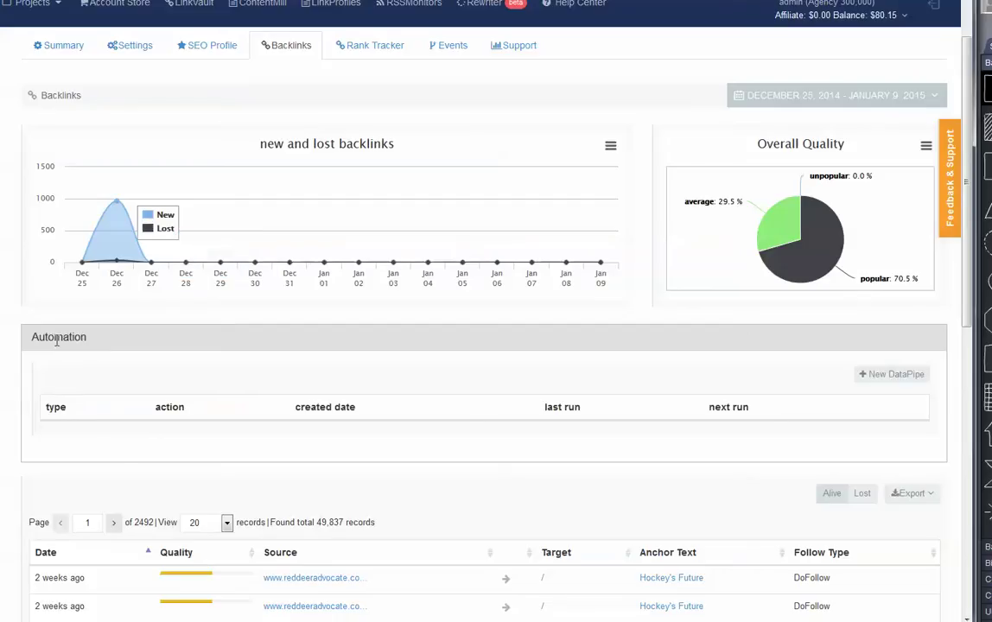
pyautogui.click(899, 376)
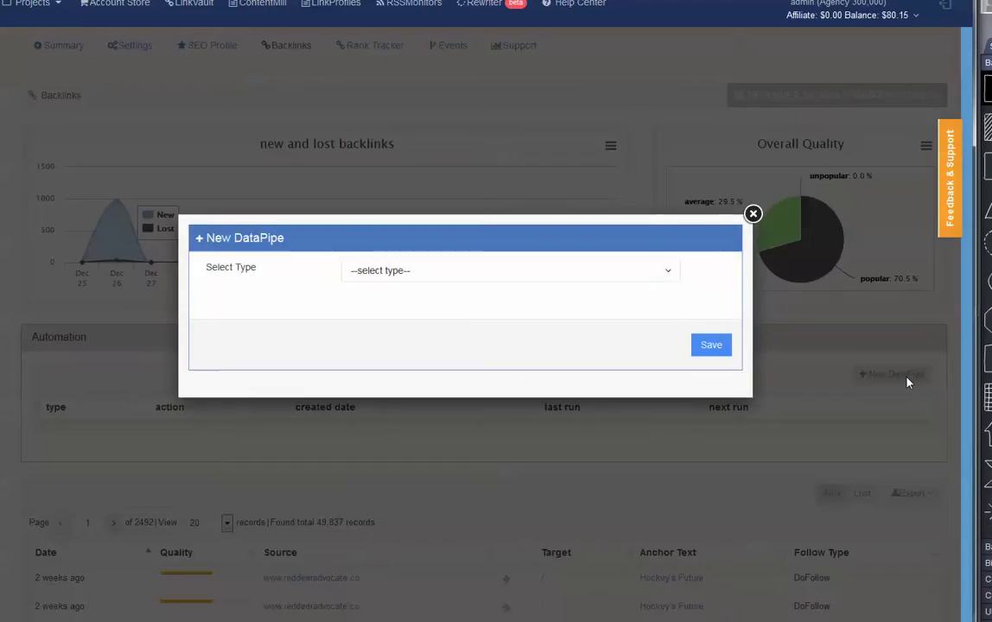
# Make the new DataPipe a Backlink Monitor with the Follow option left off.
pyautogui.click(551, 272)
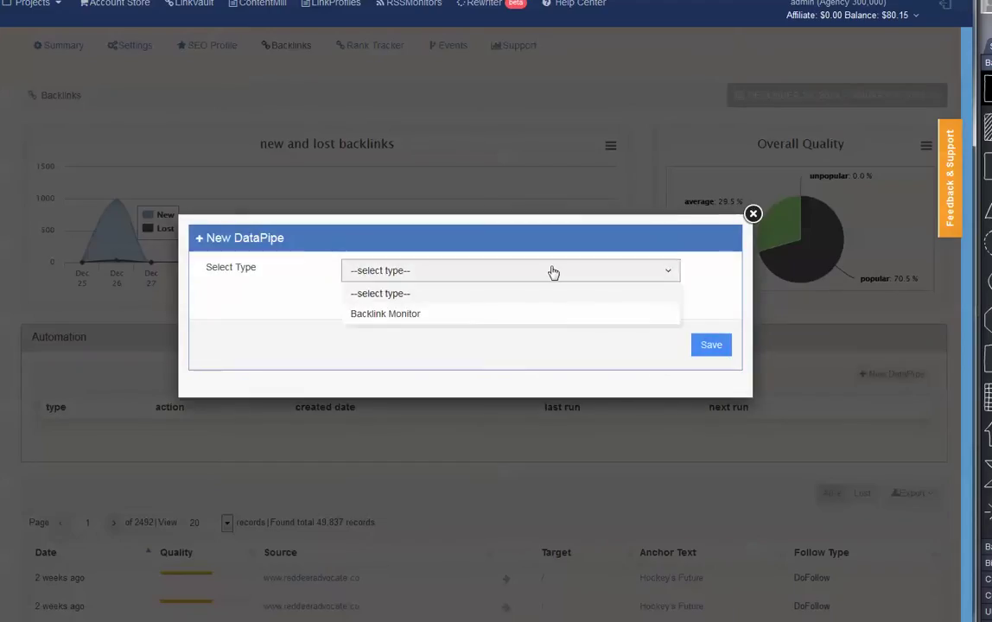
pyautogui.click(538, 313)
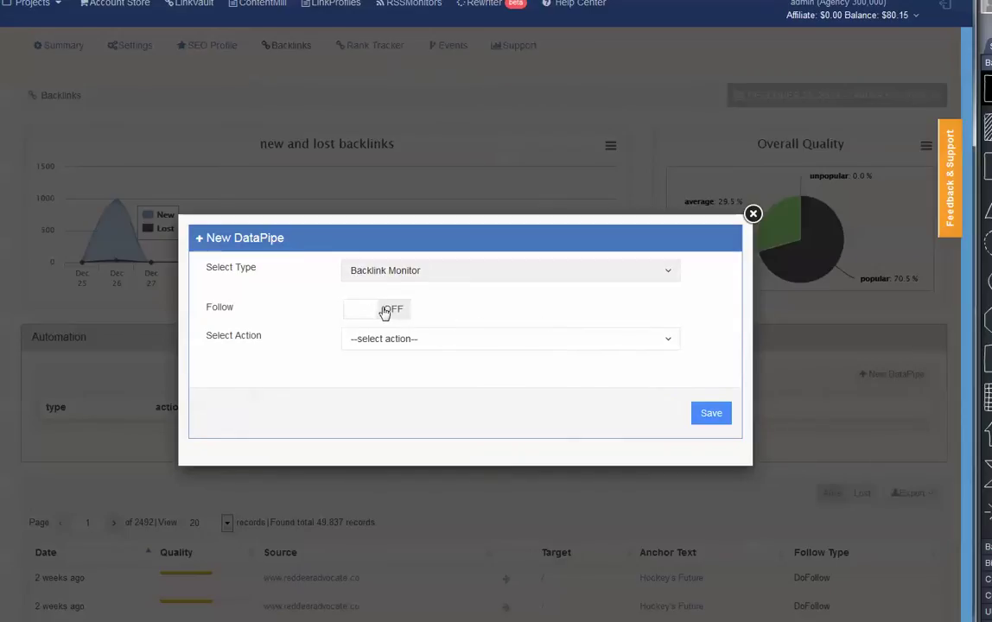
pyautogui.click(357, 316)
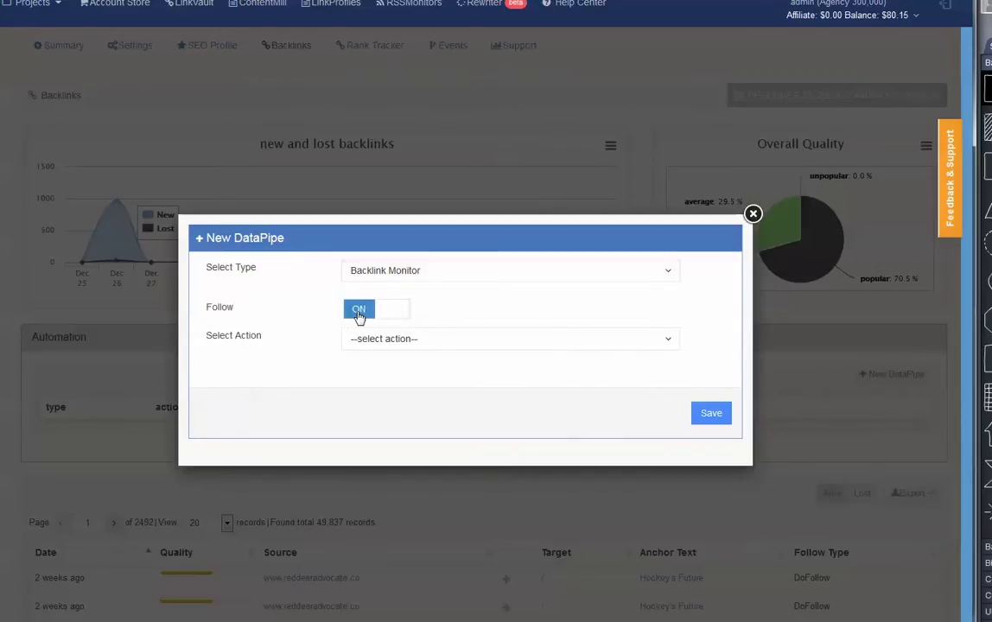
pyautogui.click(398, 317)
pyautogui.click(364, 317)
pyautogui.click(402, 319)
pyautogui.click(361, 317)
pyautogui.click(397, 319)
# Set the action to Send URL, with bookmarking submission 'one' and blogging submission 'push'.
pyautogui.click(405, 342)
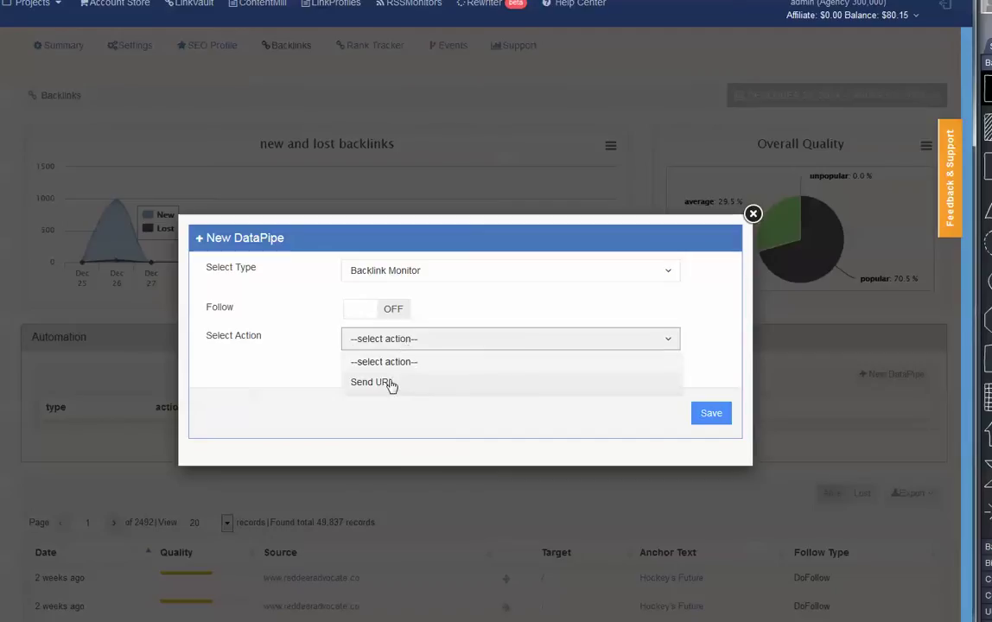
pyautogui.click(393, 382)
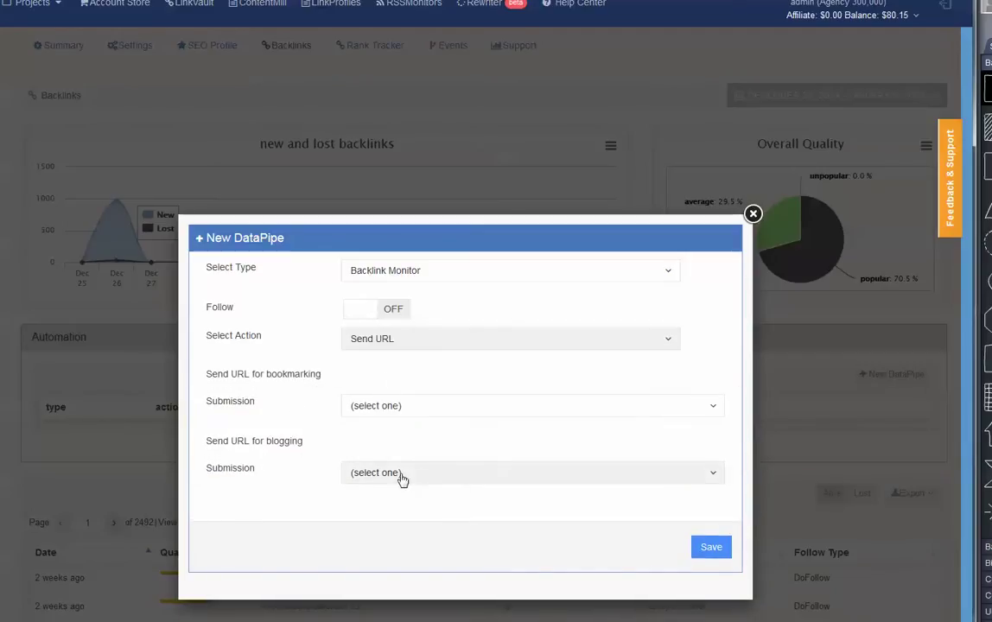
pyautogui.click(429, 477)
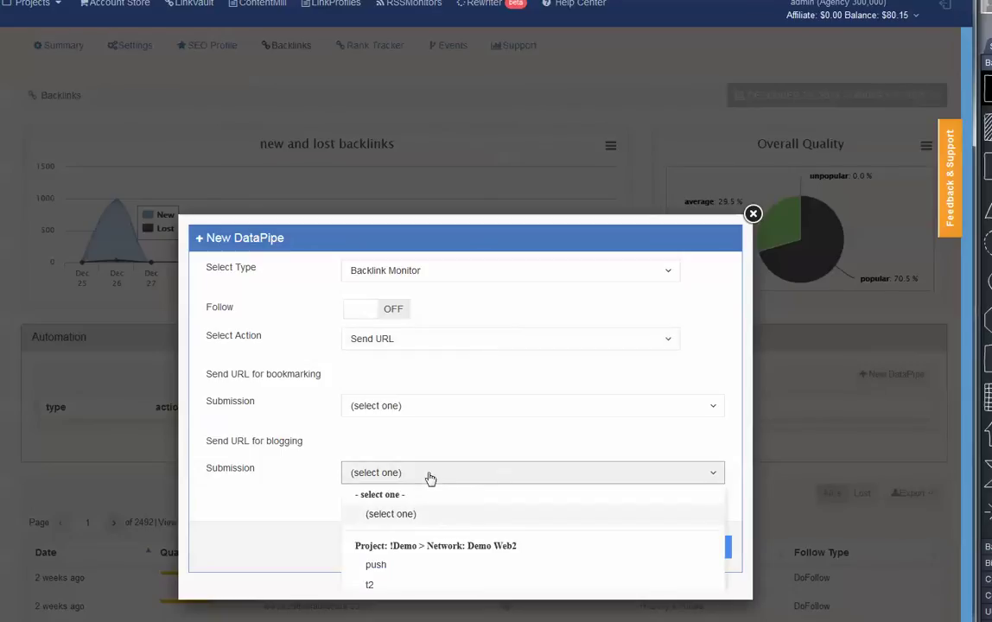
pyautogui.click(398, 407)
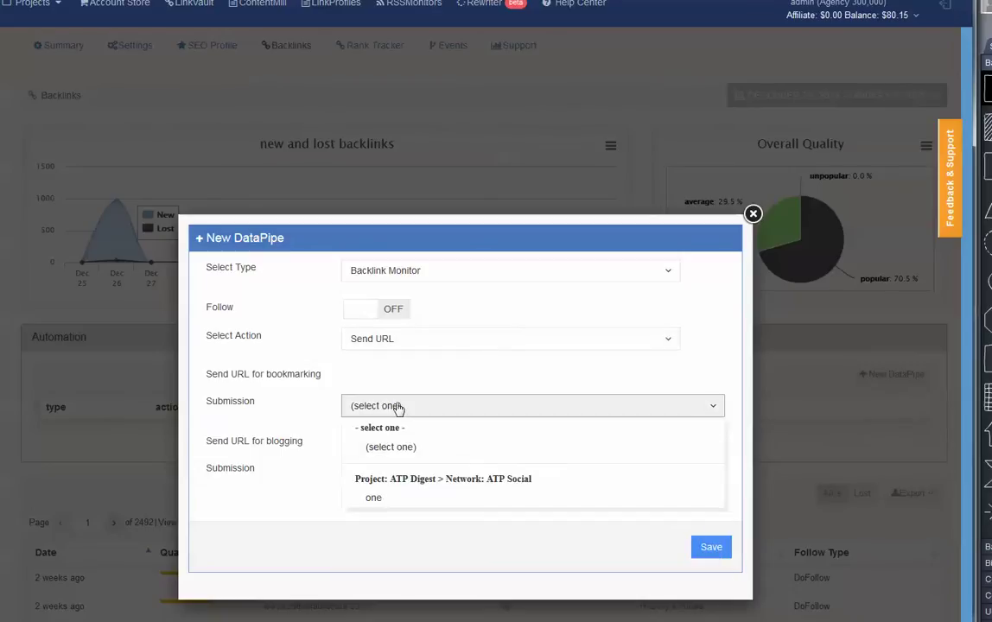
pyautogui.click(391, 499)
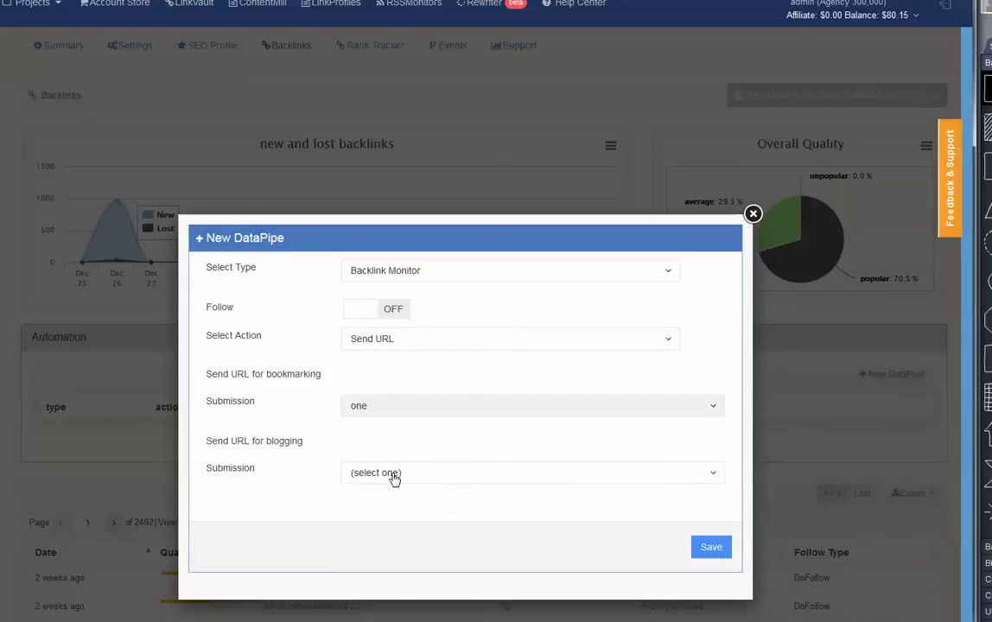
pyautogui.click(393, 478)
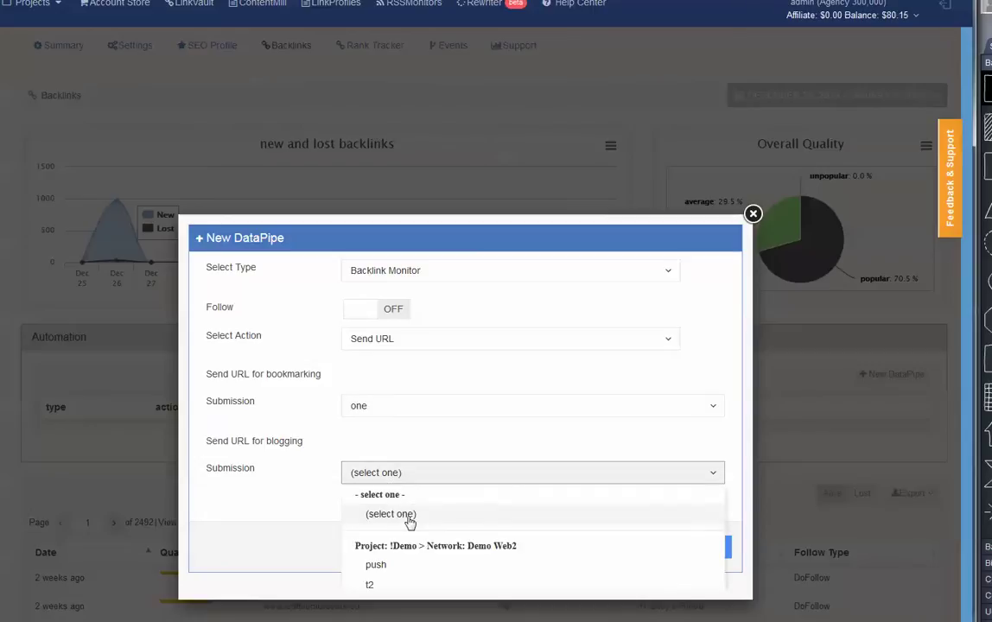
pyautogui.click(374, 564)
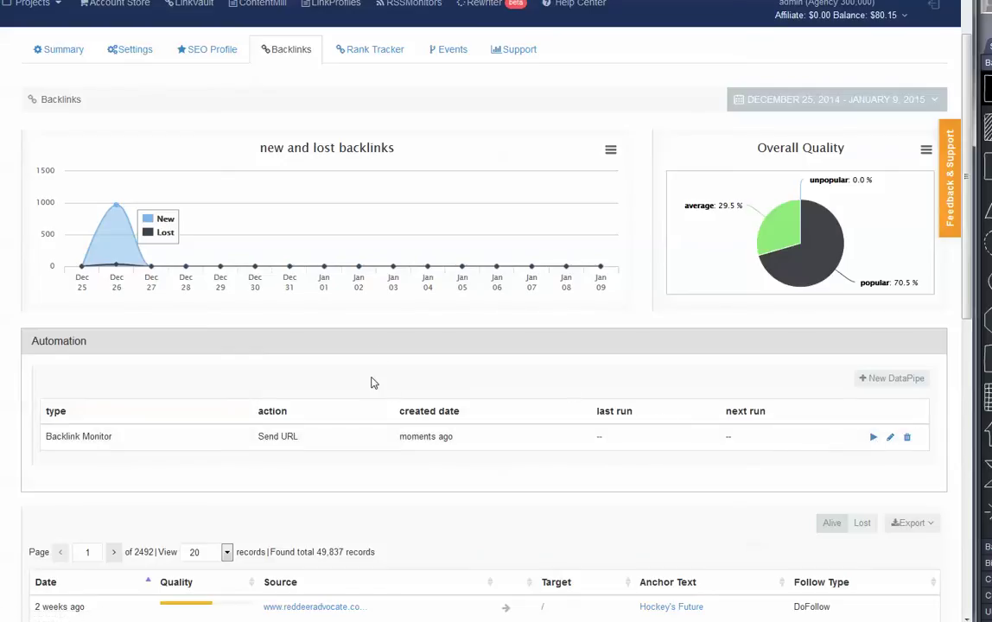
pyautogui.moveTo(332, 233)
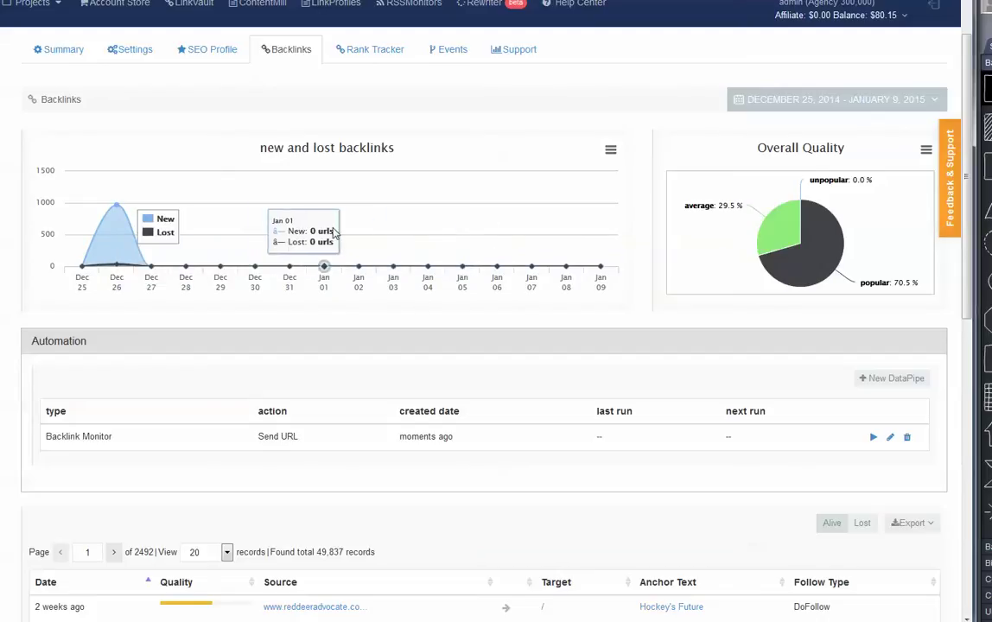
# Review the saved Backlink Monitor row with its Send URL action in the Automation table.
pyautogui.scroll(-2, 278, 265)
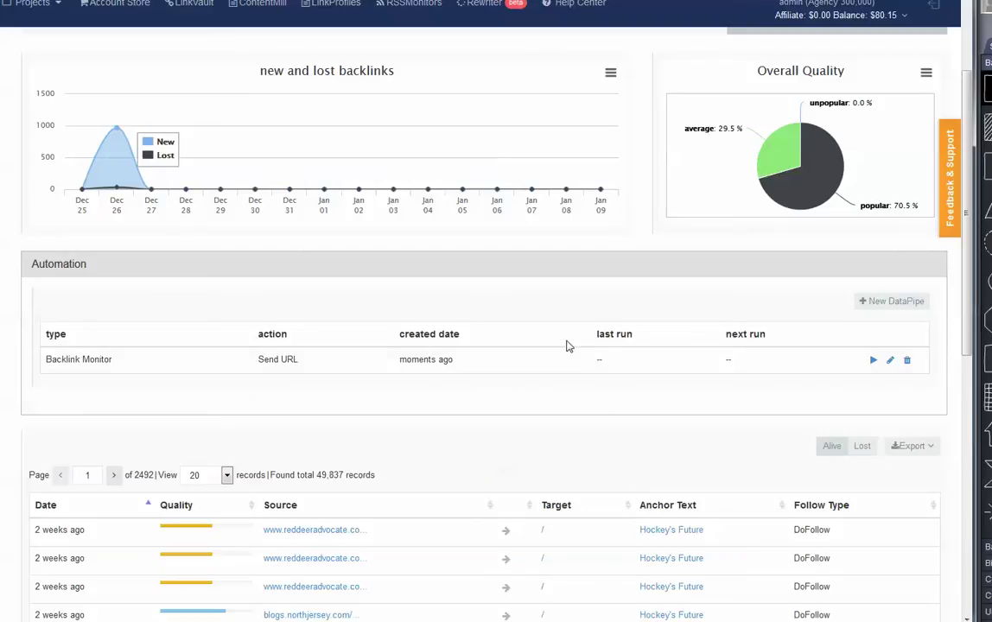
pyautogui.scroll(2, 505, 401)
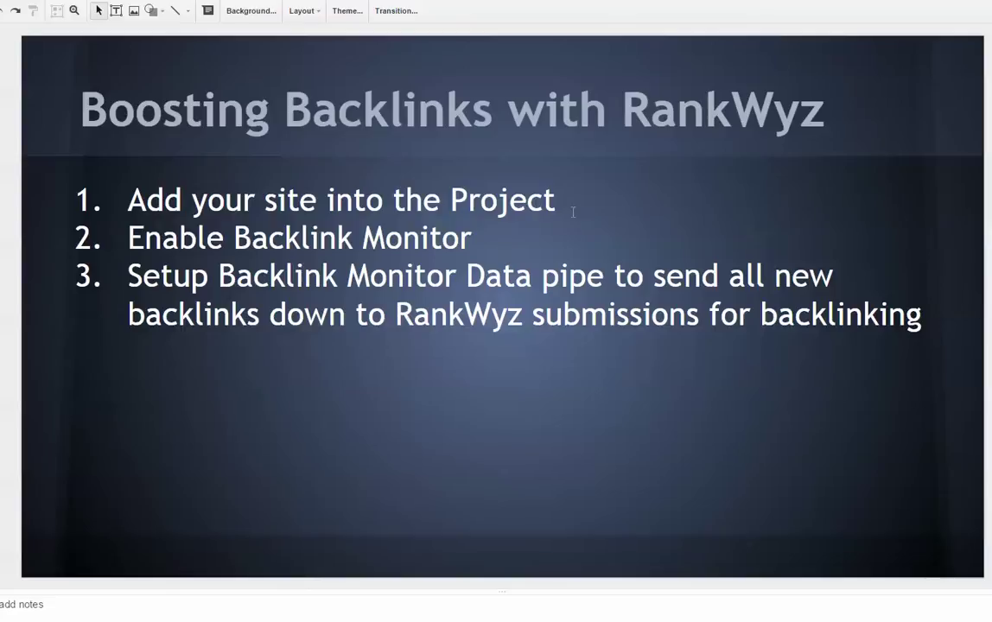
# Point through the three summary steps, including Enable Backlink Monitor, without editing the slide.
pyautogui.click(571, 206)
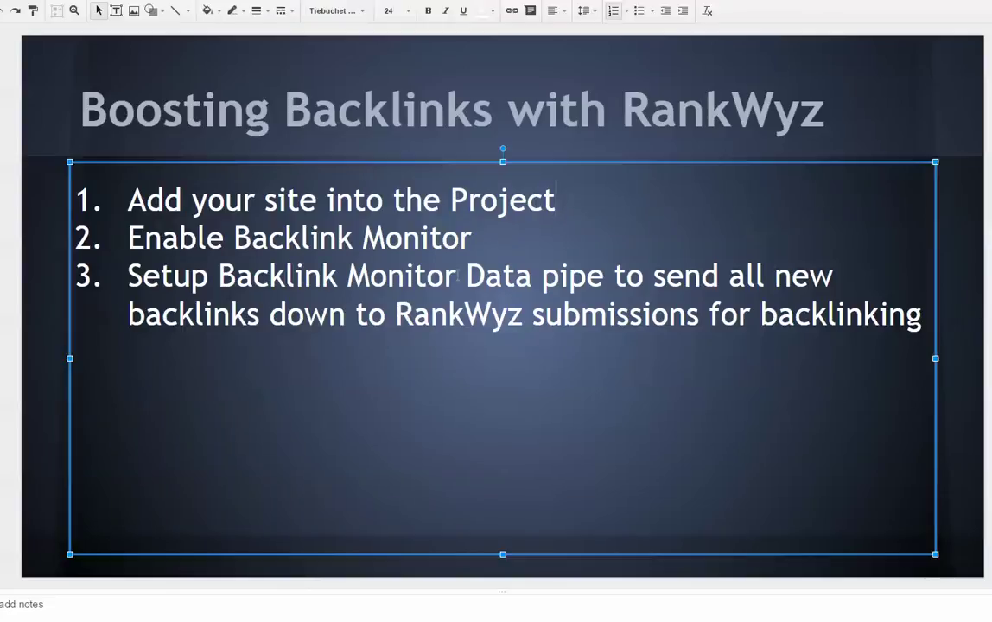
pyautogui.click(251, 238)
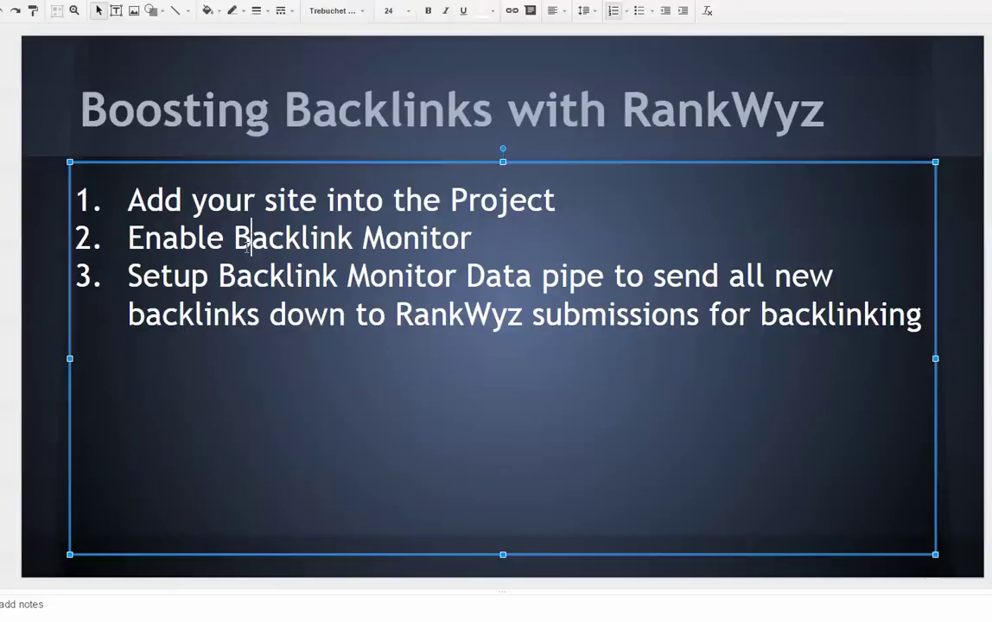
pyautogui.click(486, 249)
pyautogui.click(960, 148)
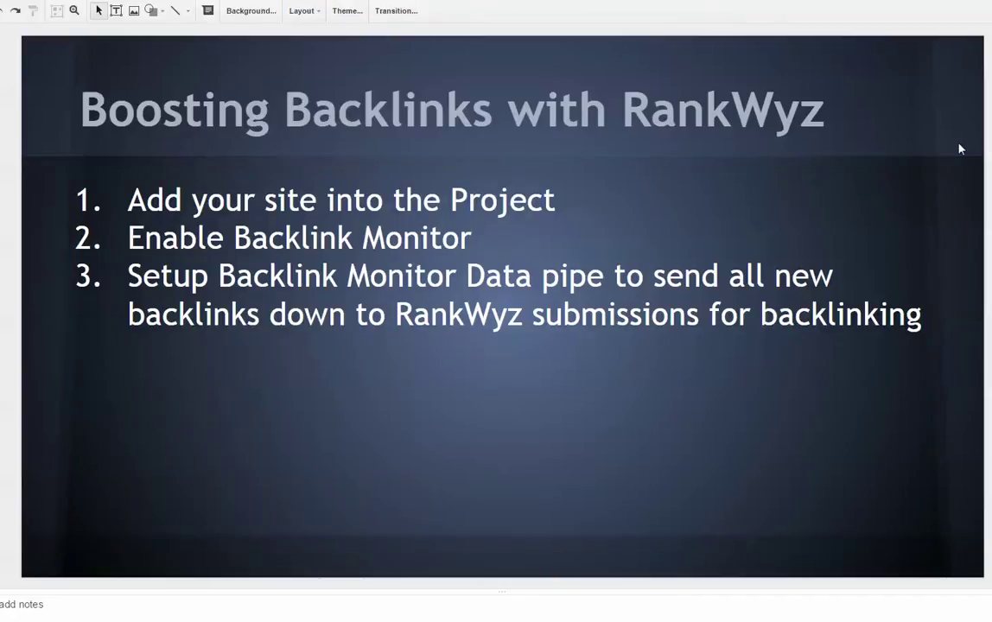